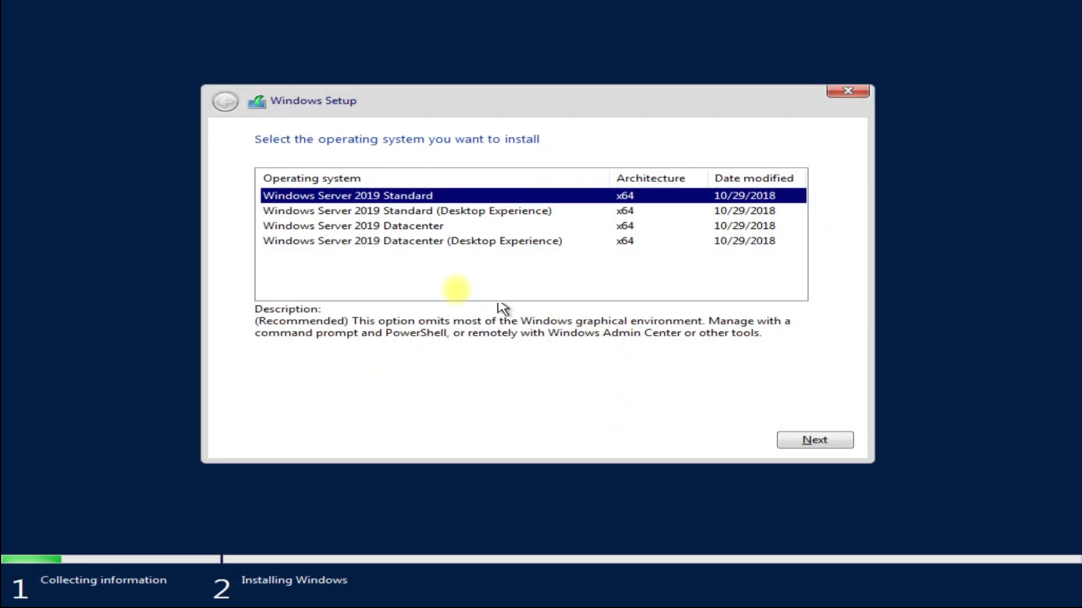
- Compare the listed editions and choose Windows Server 2019 Standard (Desktop Experience) as the operating system to install
left_click(342, 213)
left_click(344, 226)
left_click(349, 242)
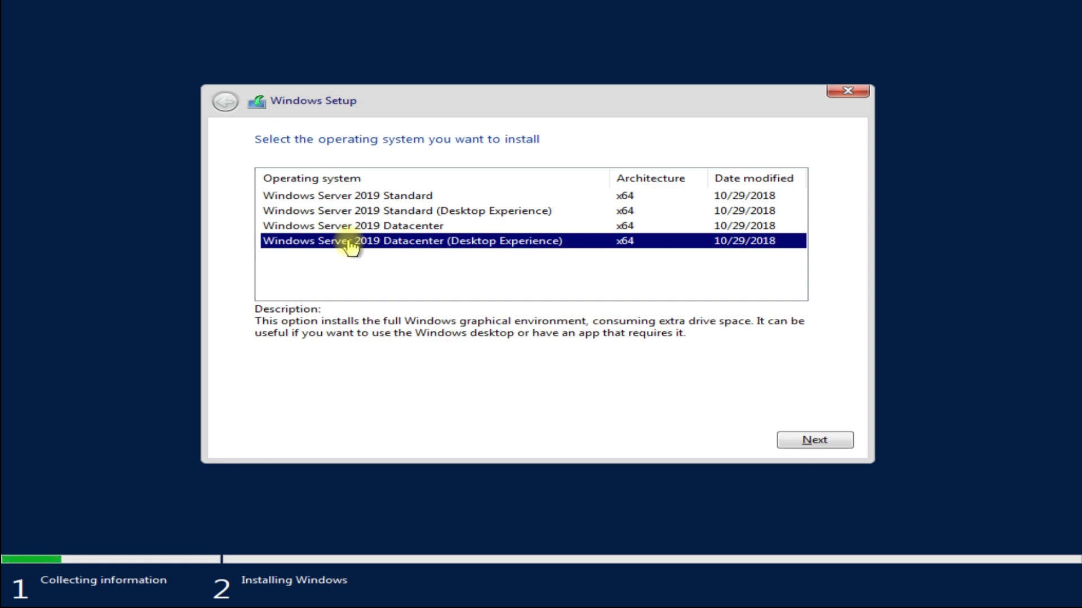
left_click(355, 198)
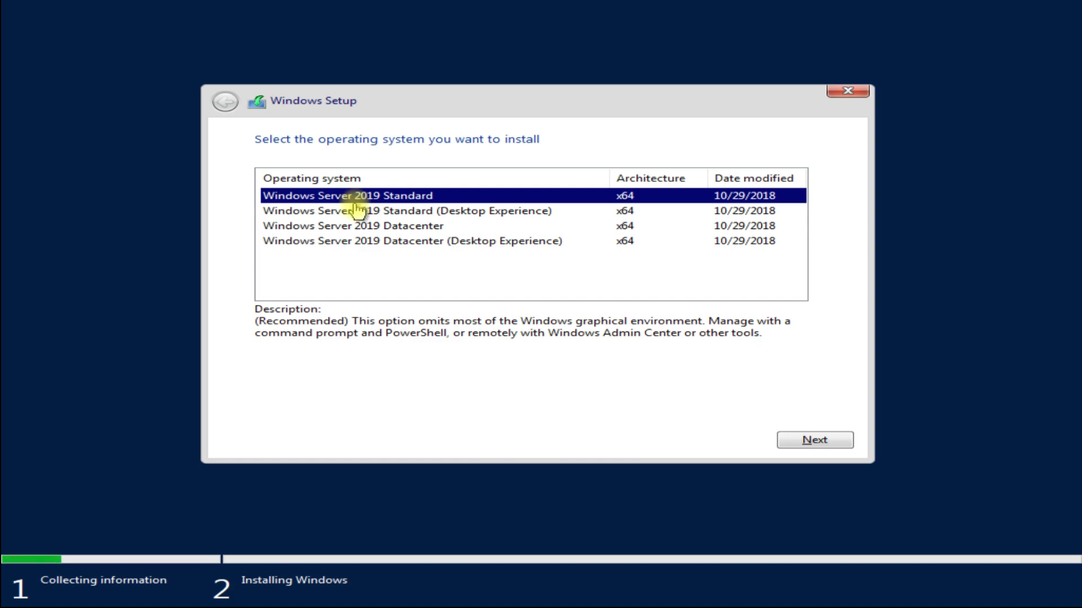
left_click(357, 210)
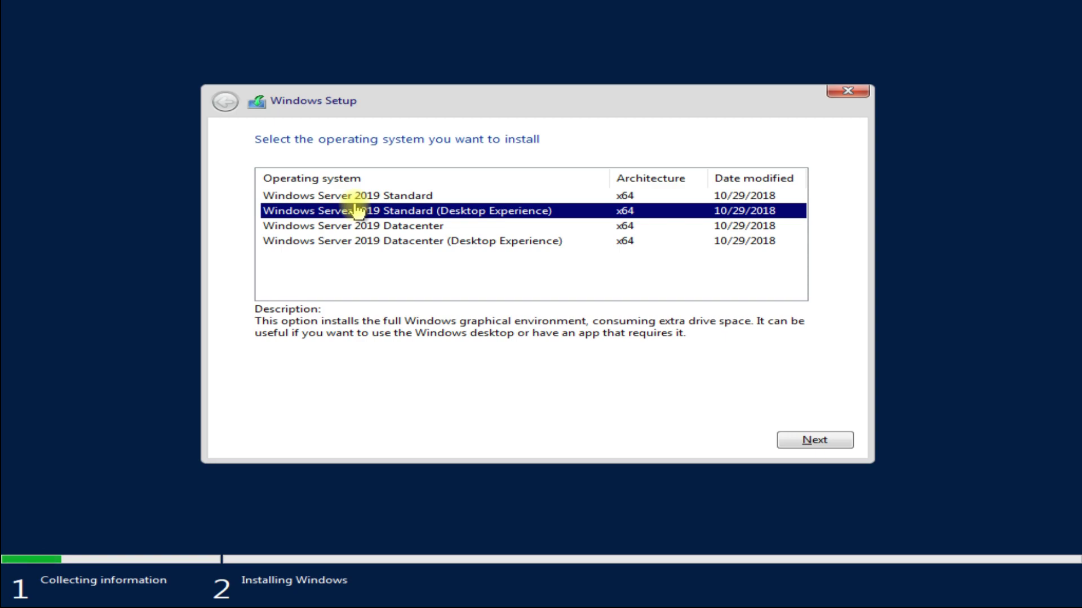
left_click(357, 225)
left_click(365, 241)
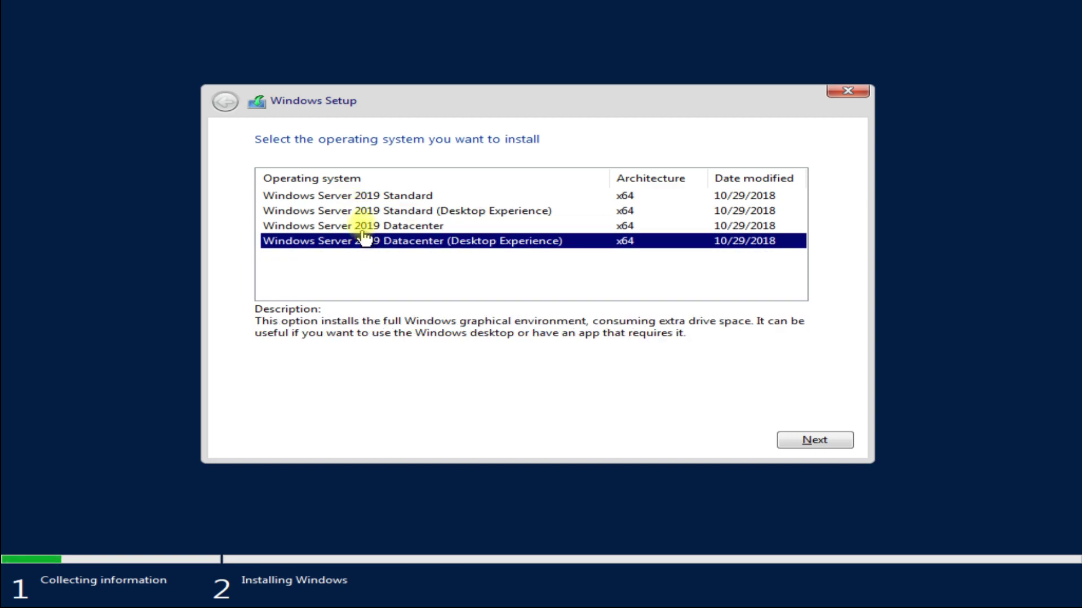
left_click(363, 211)
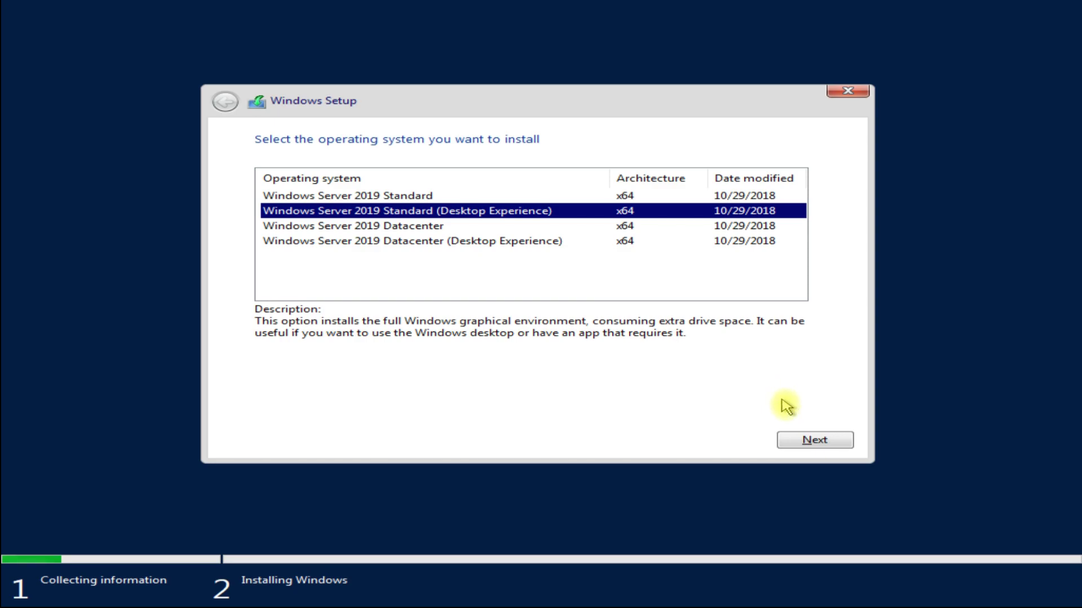
left_click(808, 437)
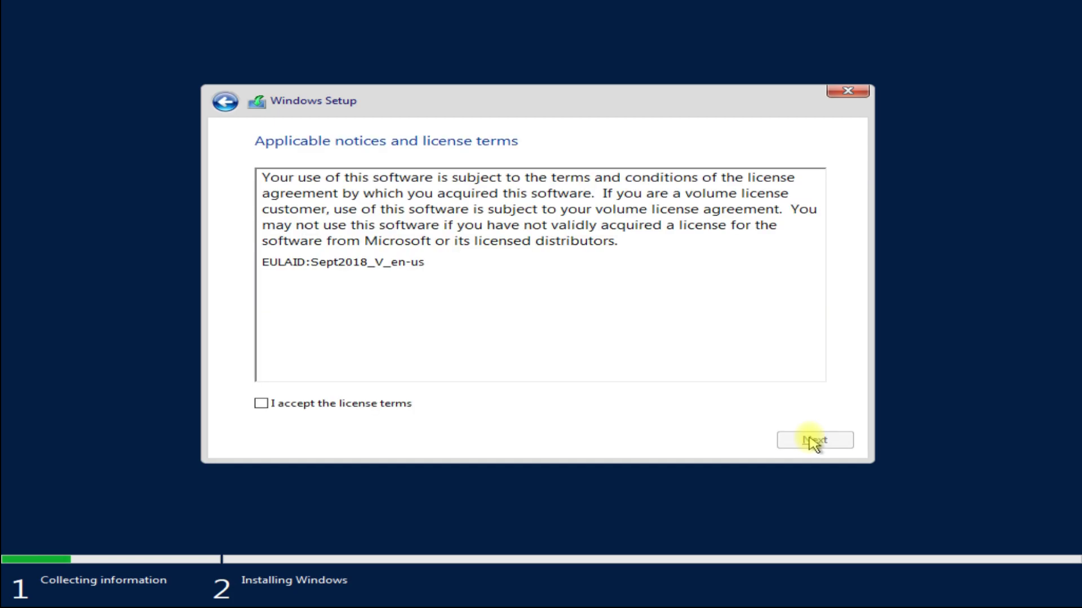
- Accept the license terms and choose the custom, Windows-only installation type
left_click(414, 405)
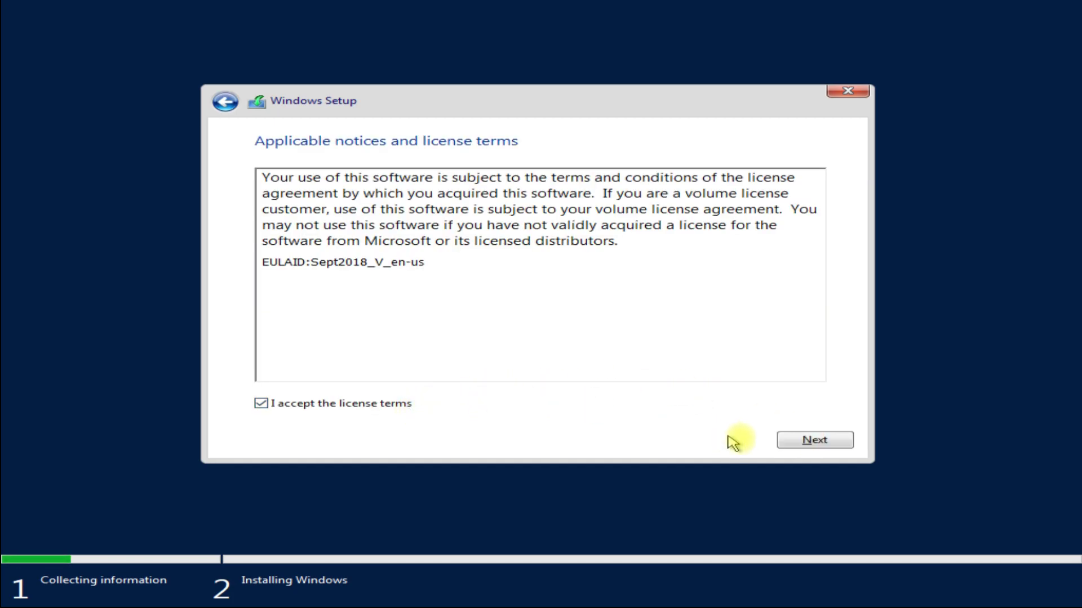
left_click(798, 447)
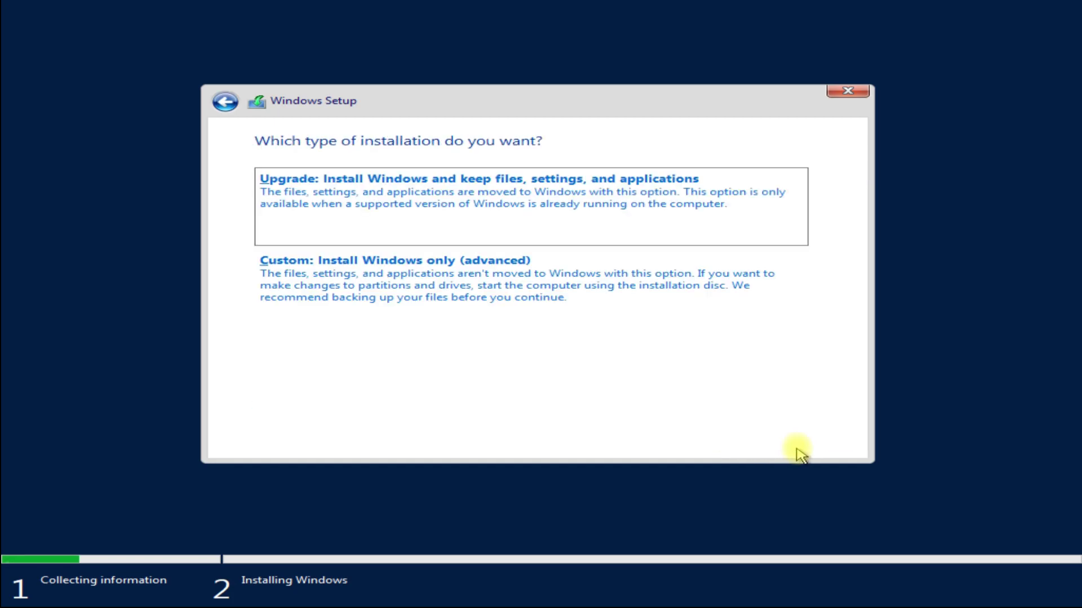
left_click(489, 301)
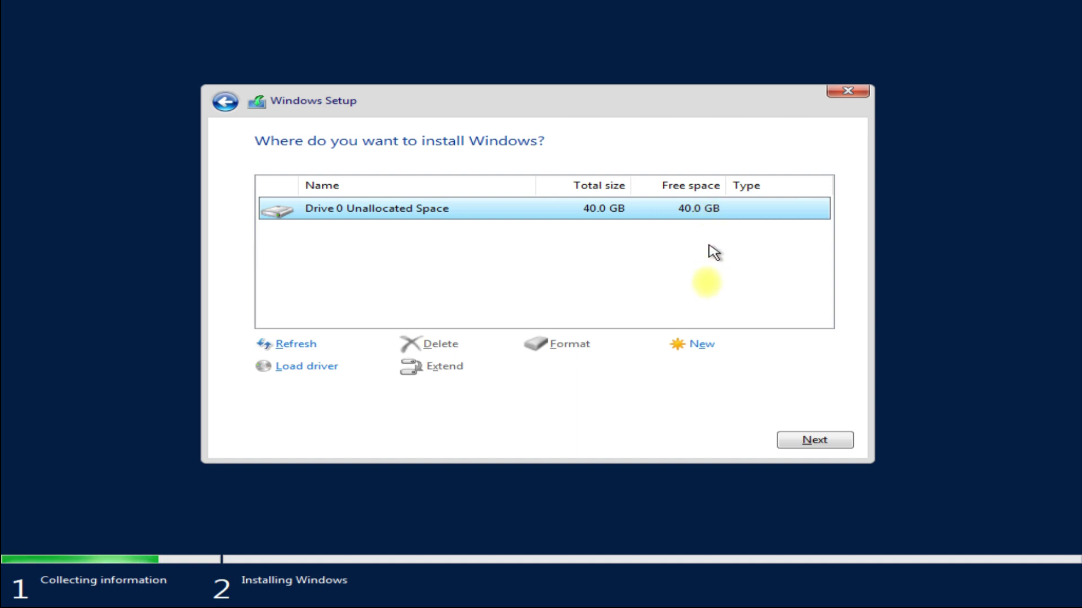
- Partition Drive 0's unallocated space with a size of 40960 MB and install Windows on the primary partition, restarting without waiting for the countdown
left_click(700, 345)
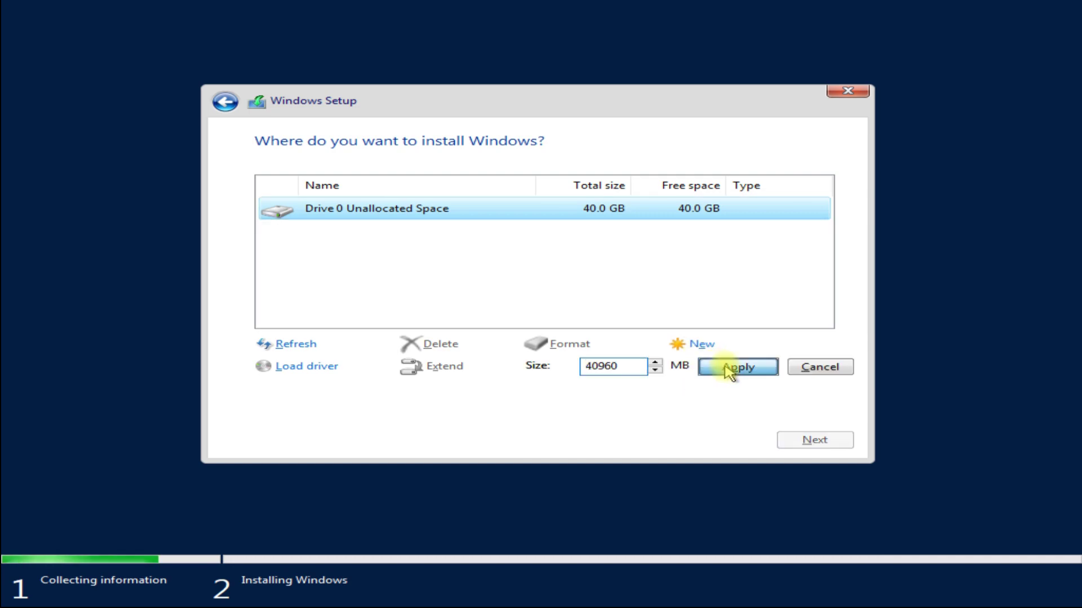
left_click(725, 368)
left_click(684, 368)
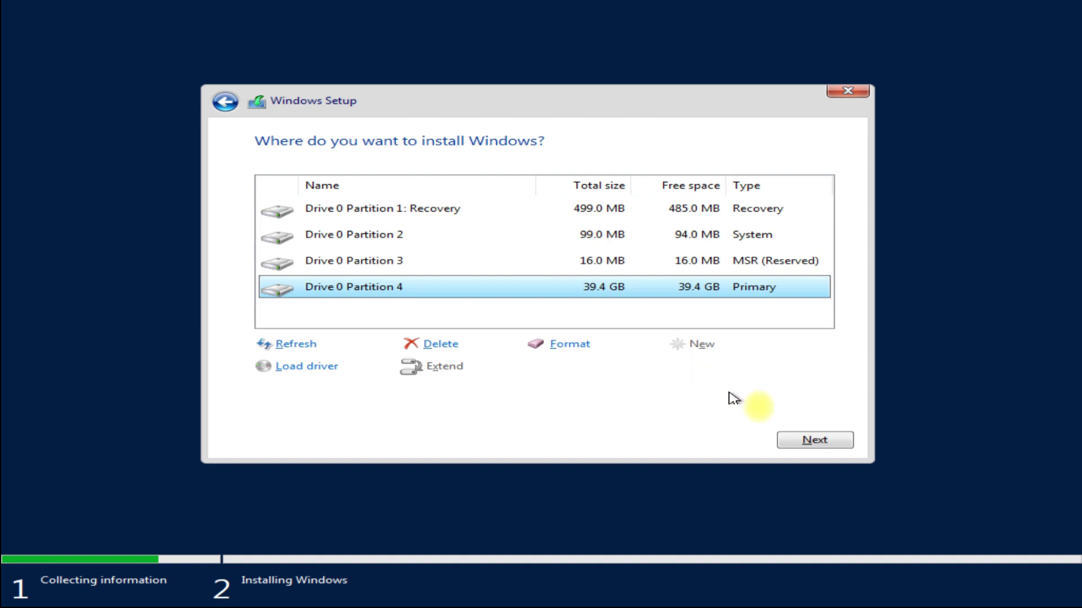
left_click(794, 442)
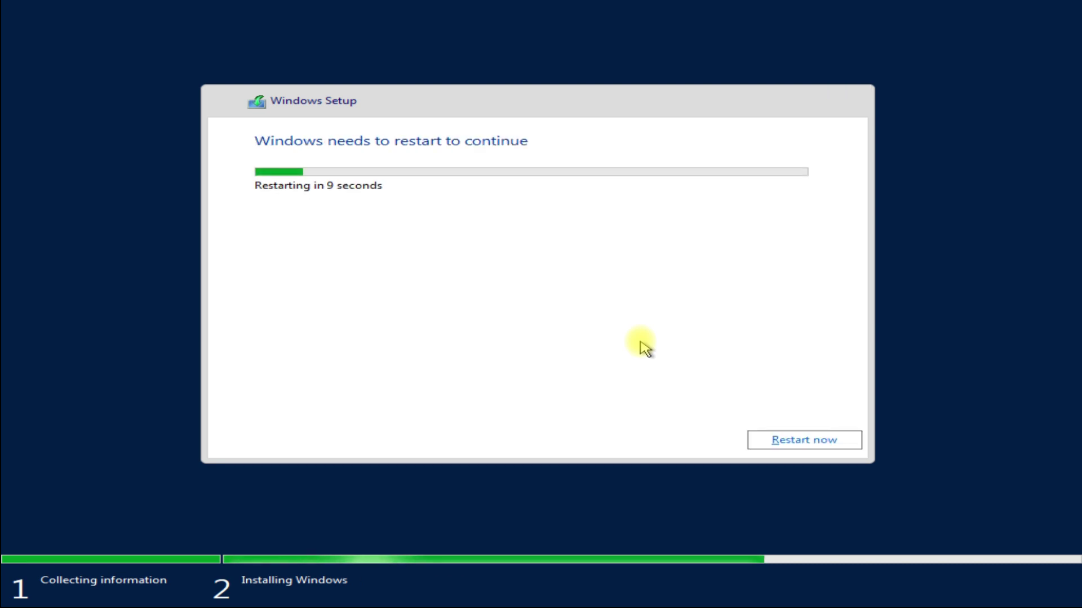
left_click(767, 441)
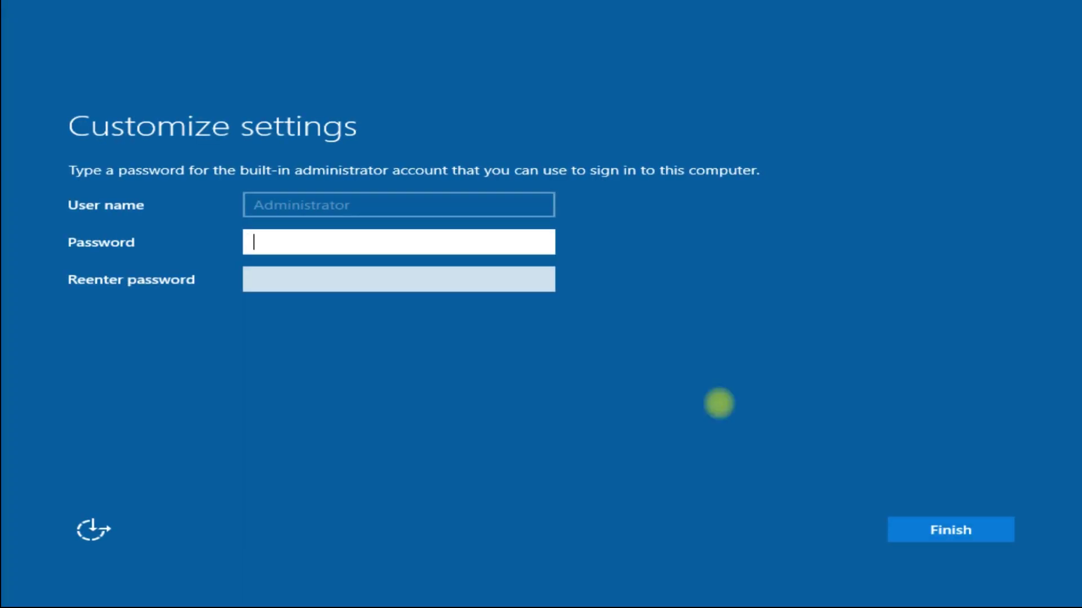
- Set and re-enter the password for the built-in administrator account and finish the settings
type("••••••••")
key("Tab")
type("••••••••")
key("Return")
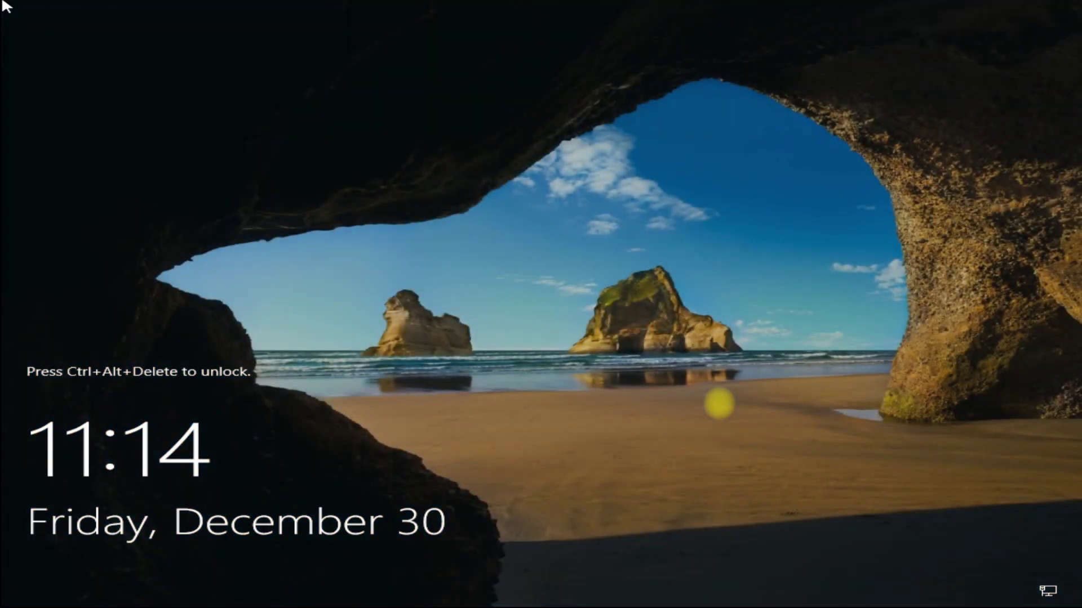
- Unlock the server and sign in as Administrator with the account password
key("ctrl+alt+Delete")
type("••••••••")
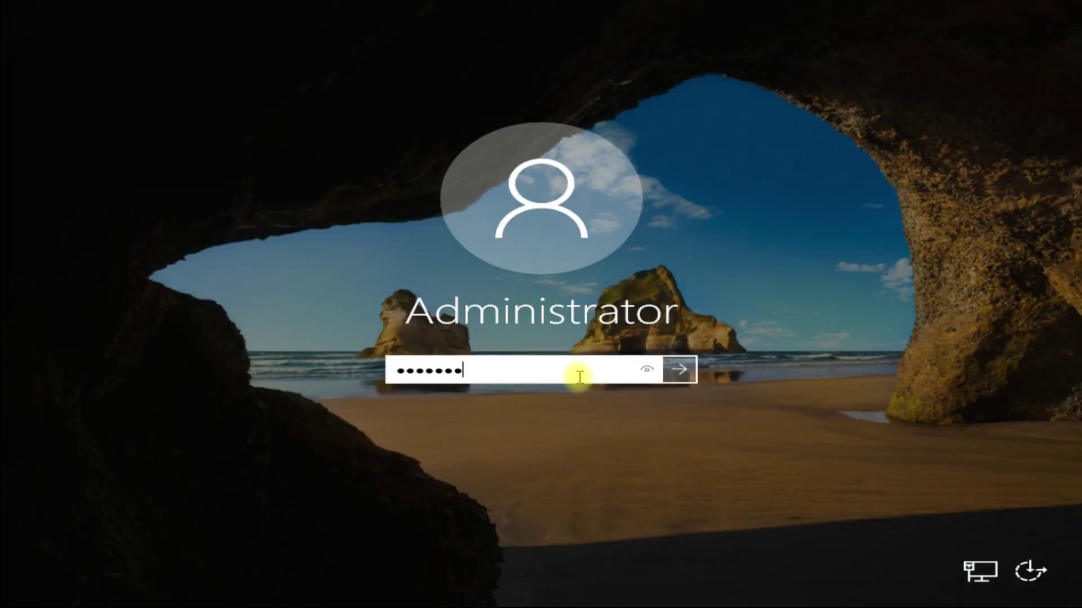
key("Return")
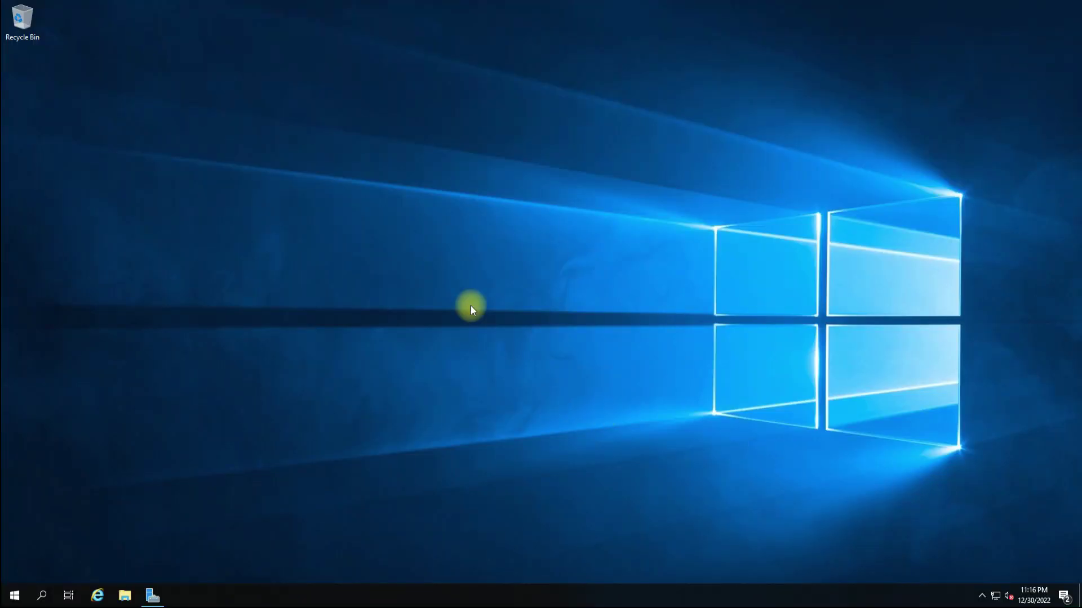
- Refresh the desktop and dismiss the notification about the required restart
right_click(371, 170)
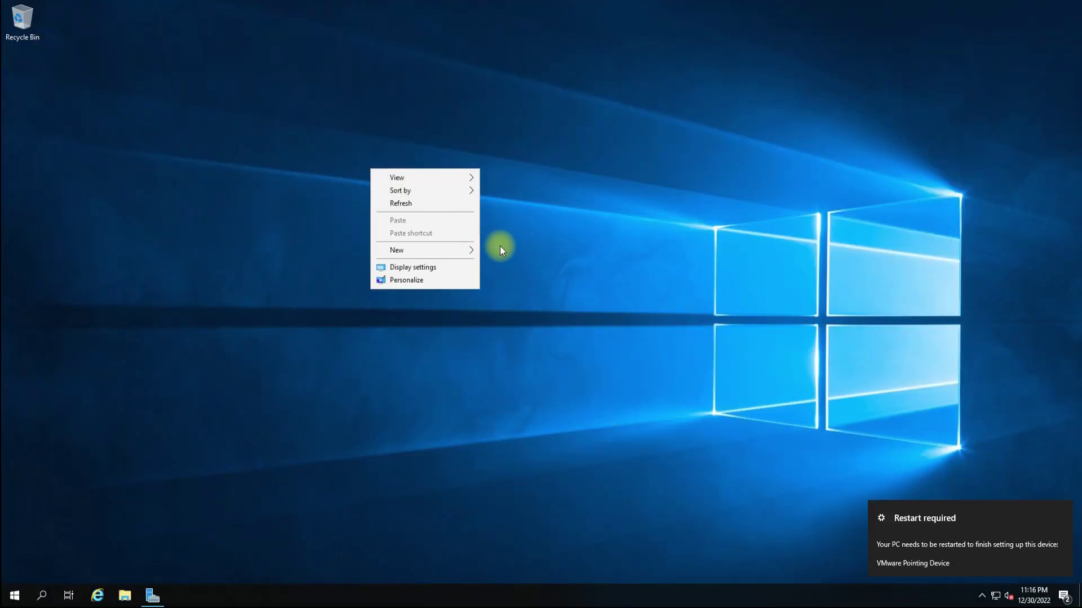
left_click(411, 207)
left_click(1060, 513)
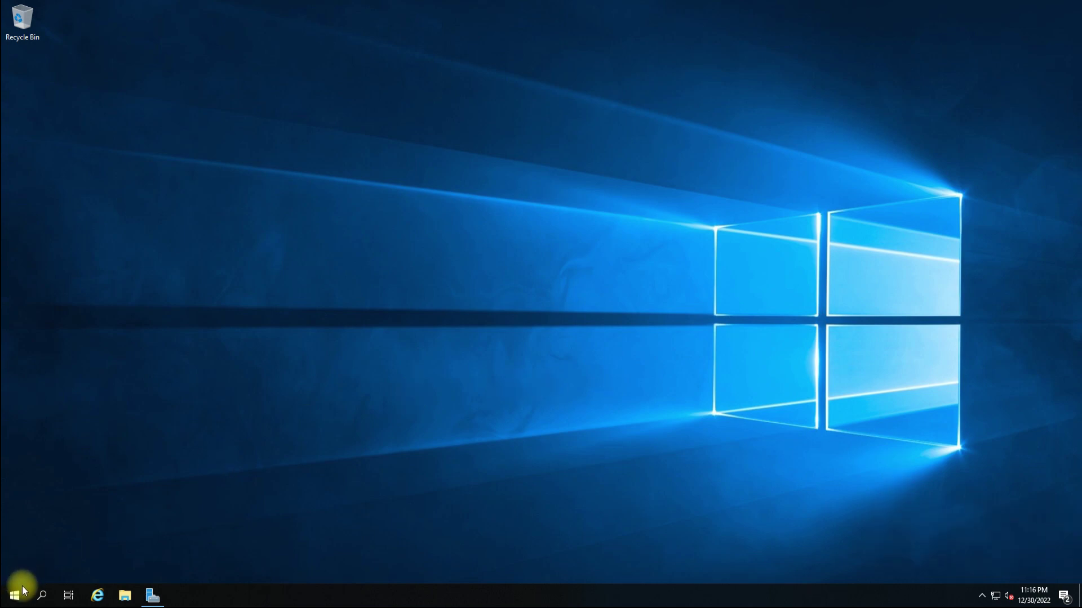
- Bring up Server Manager and resize it to a smaller window placed near the middle of the desktop
left_click(152, 595)
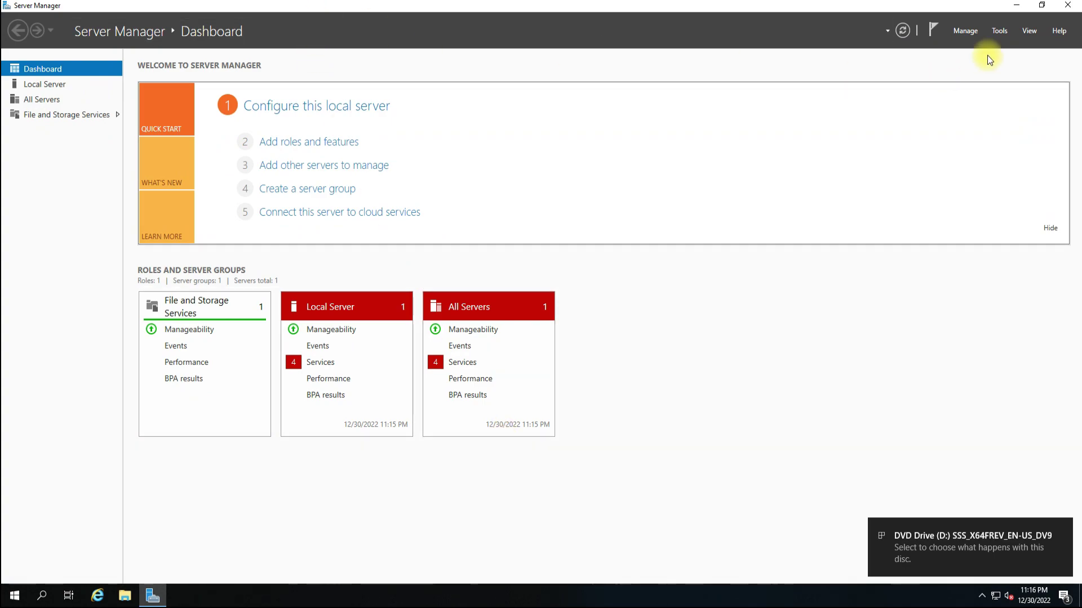
left_click(1042, 5)
left_click_drag(361, 41, 427, 67)
left_click_drag(550, 355, 918, 548)
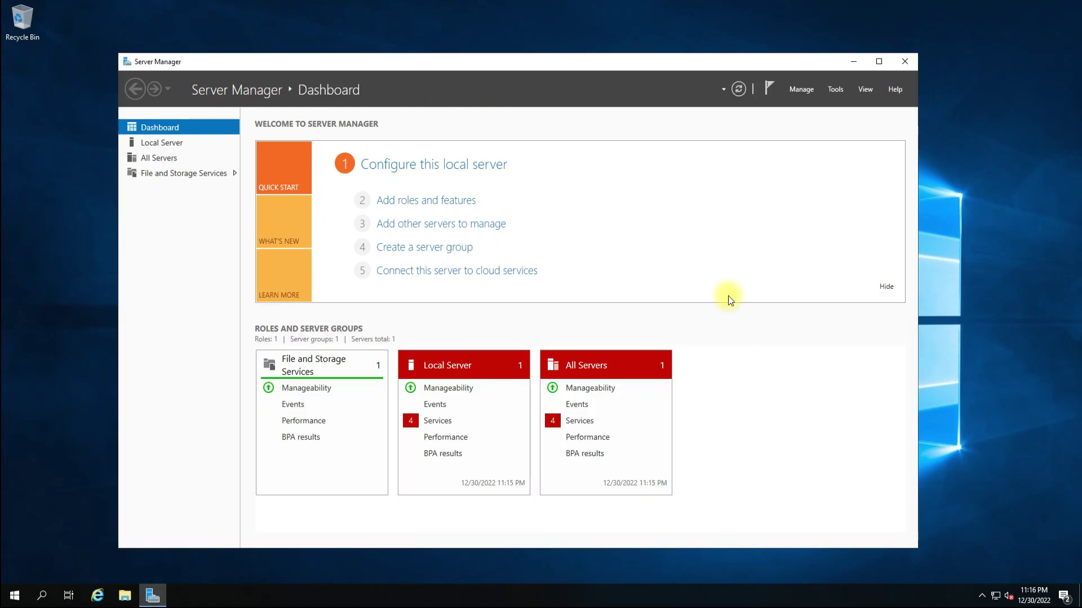
left_click_drag(550, 67, 559, 60)
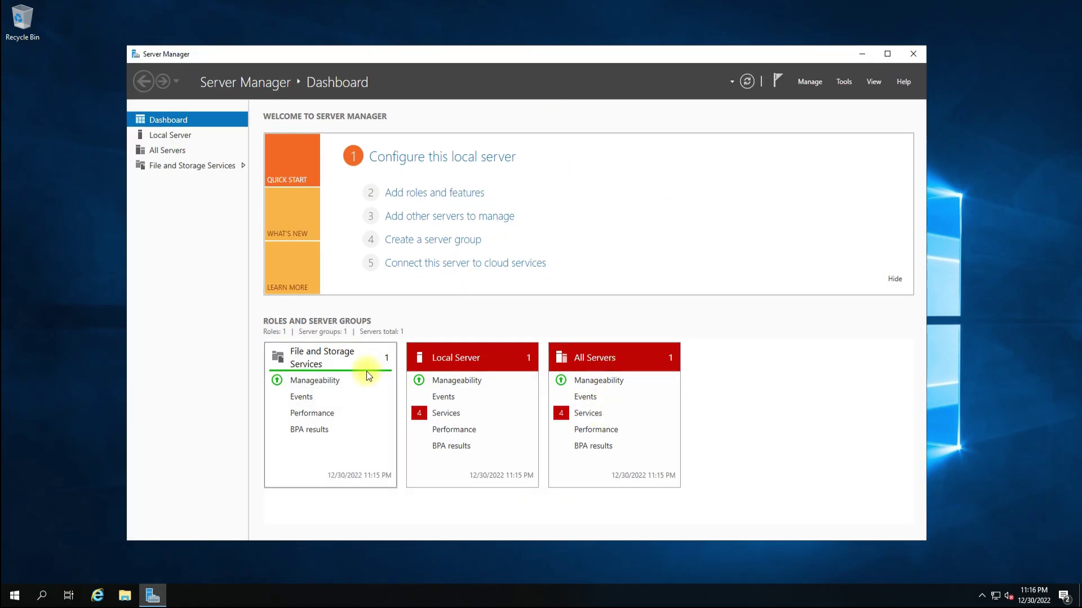
- Examine the local server's service alerts and properties in Server Manager, and close it from the dashboard
left_click(445, 414)
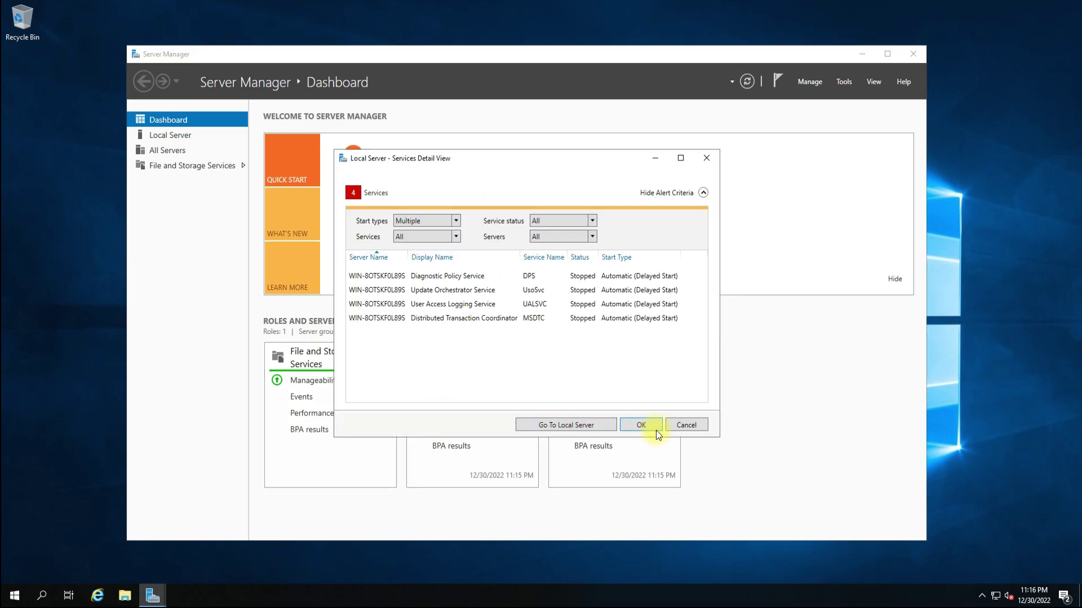
left_click(672, 426)
left_click(184, 134)
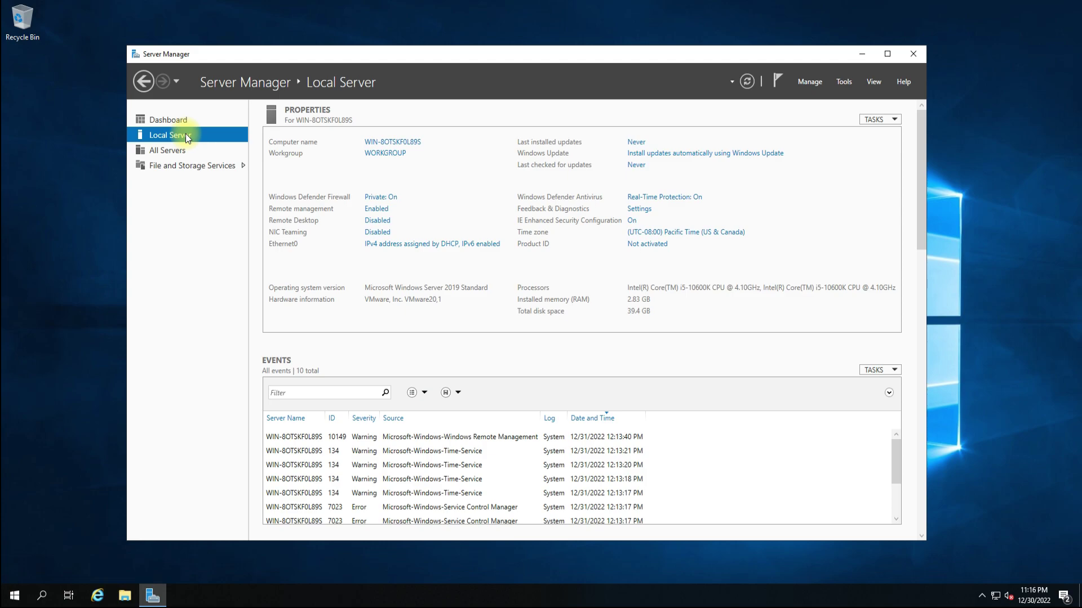
left_click(173, 121)
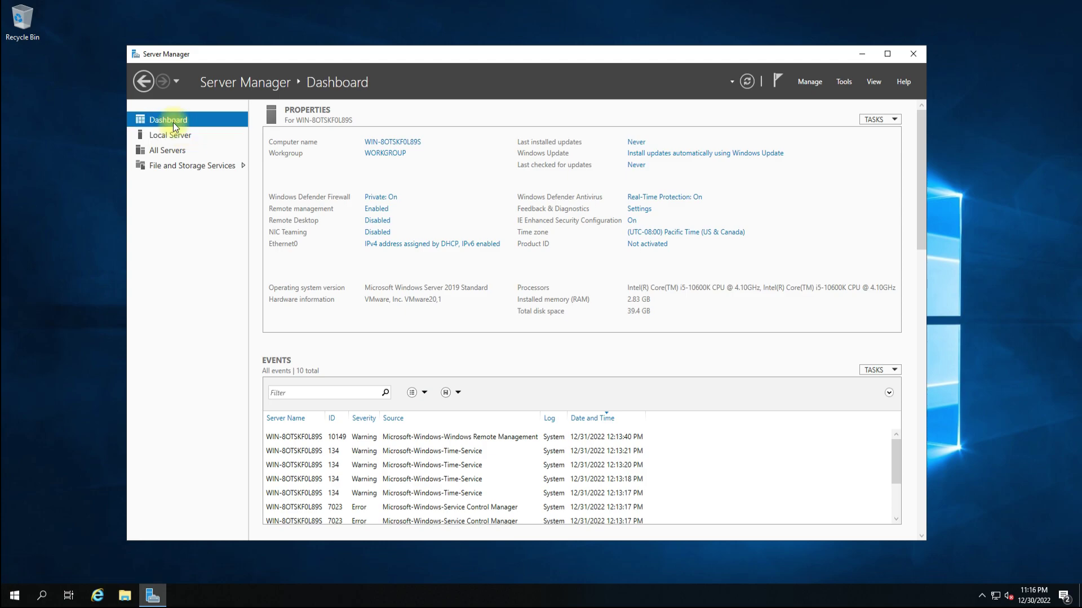
left_click(916, 53)
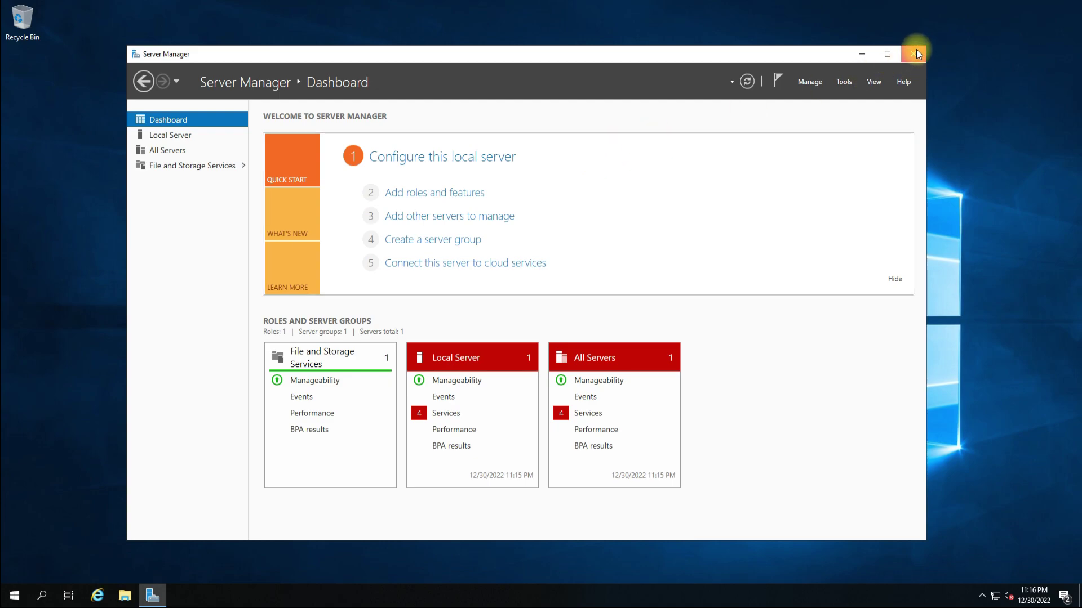